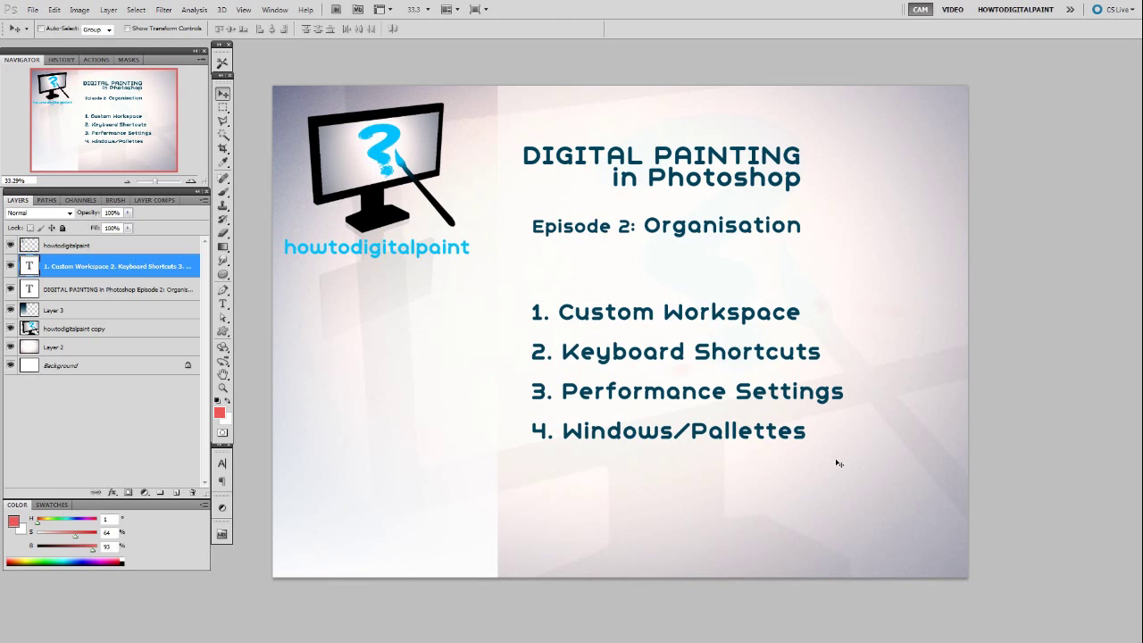
Step: Collapse and expand the Layers panel group and detach the Layer Comps panel
drag(585, 282, 632, 298)
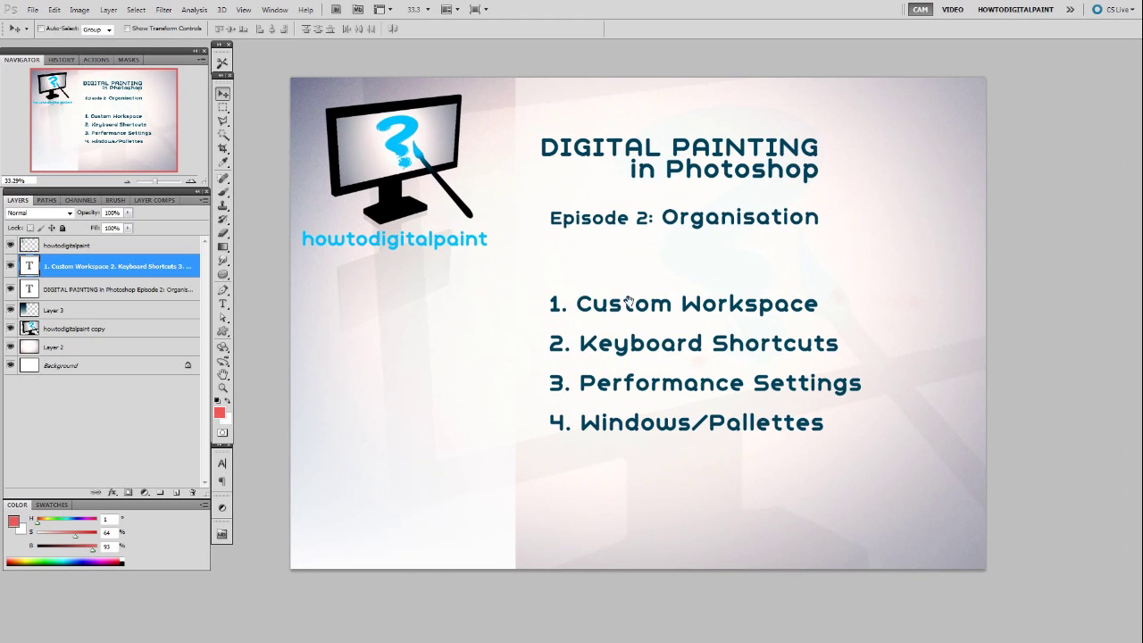
drag(484, 257, 475, 269)
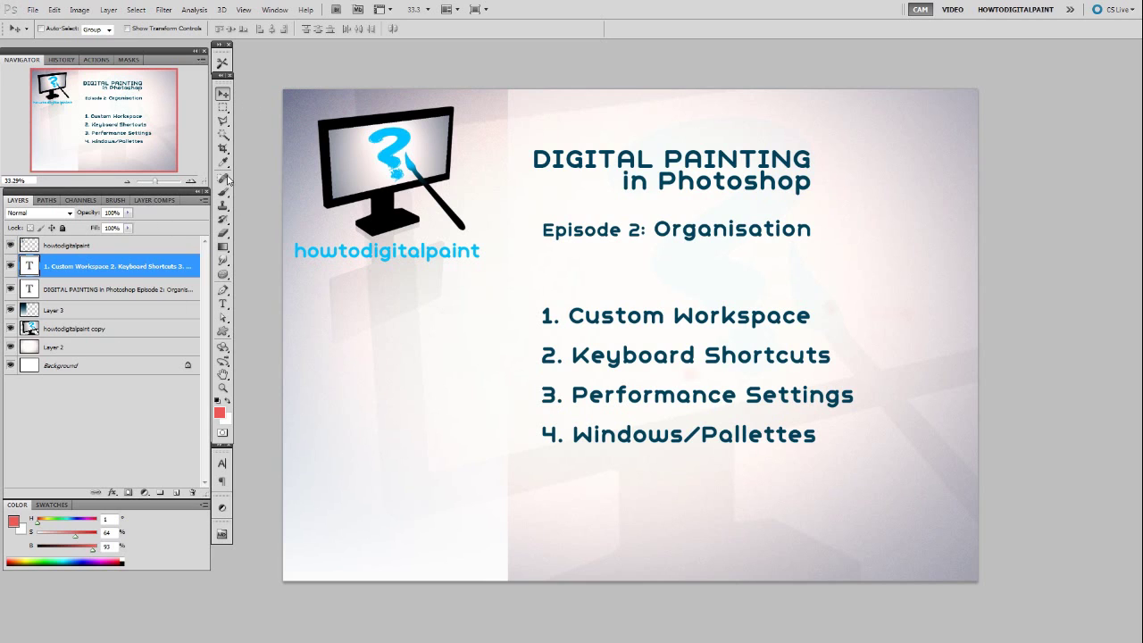
click(107, 193)
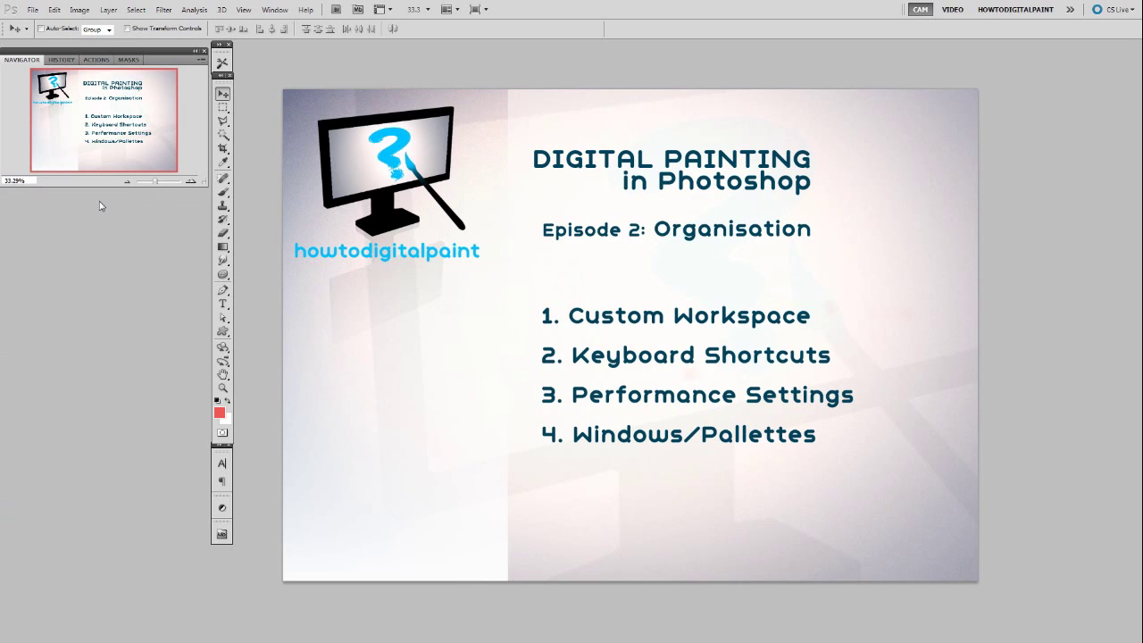
click(108, 197)
click(115, 190)
click(123, 199)
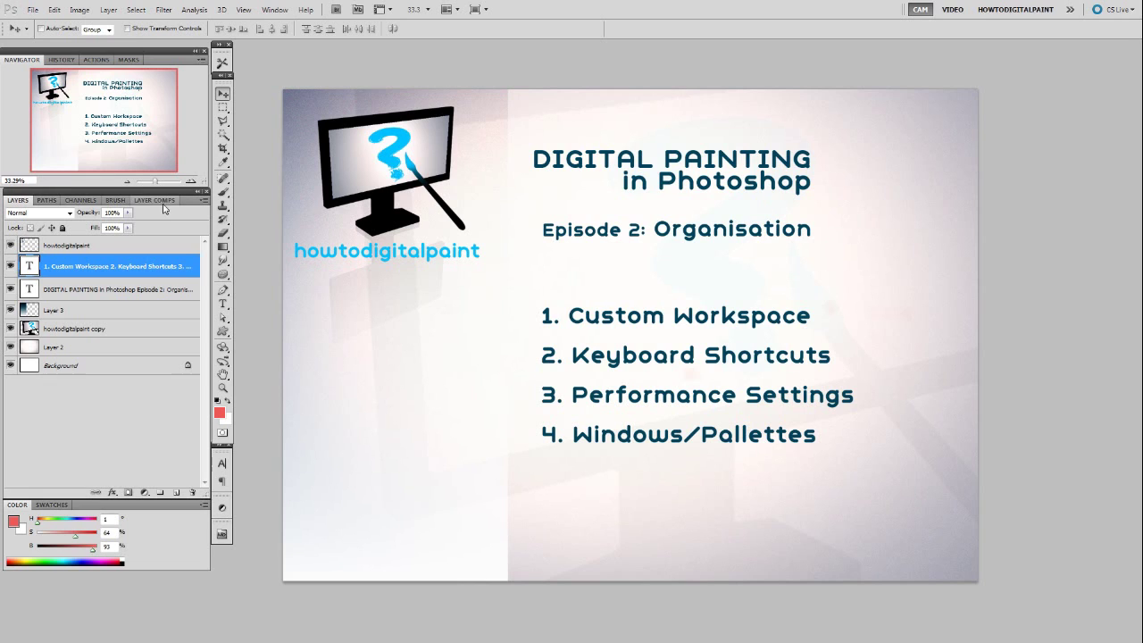
drag(157, 202, 284, 239)
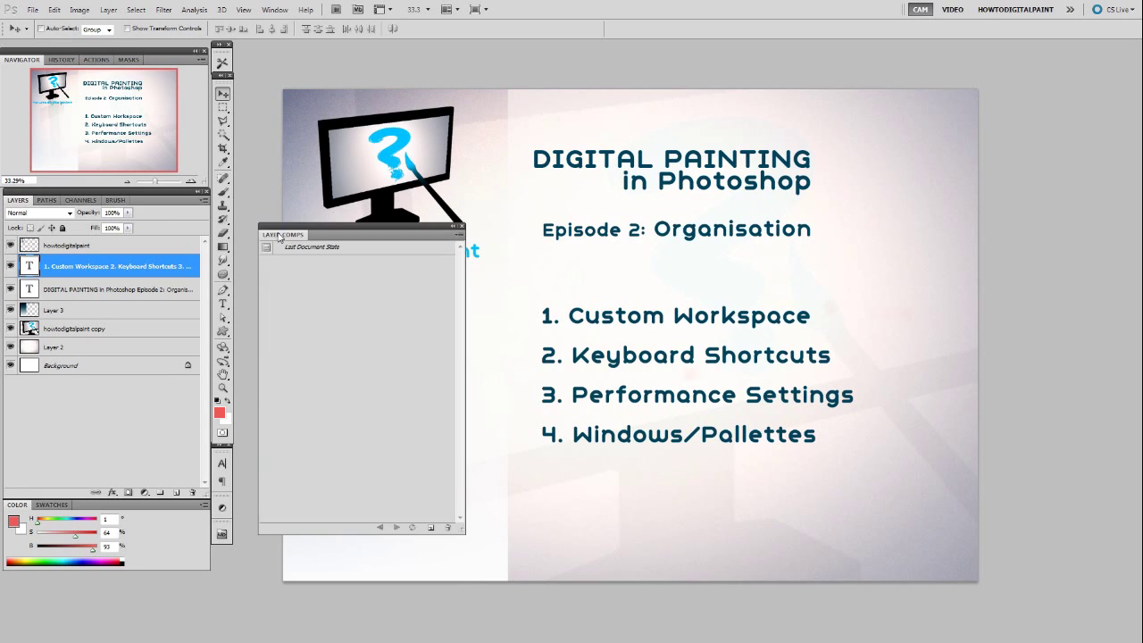
click(163, 202)
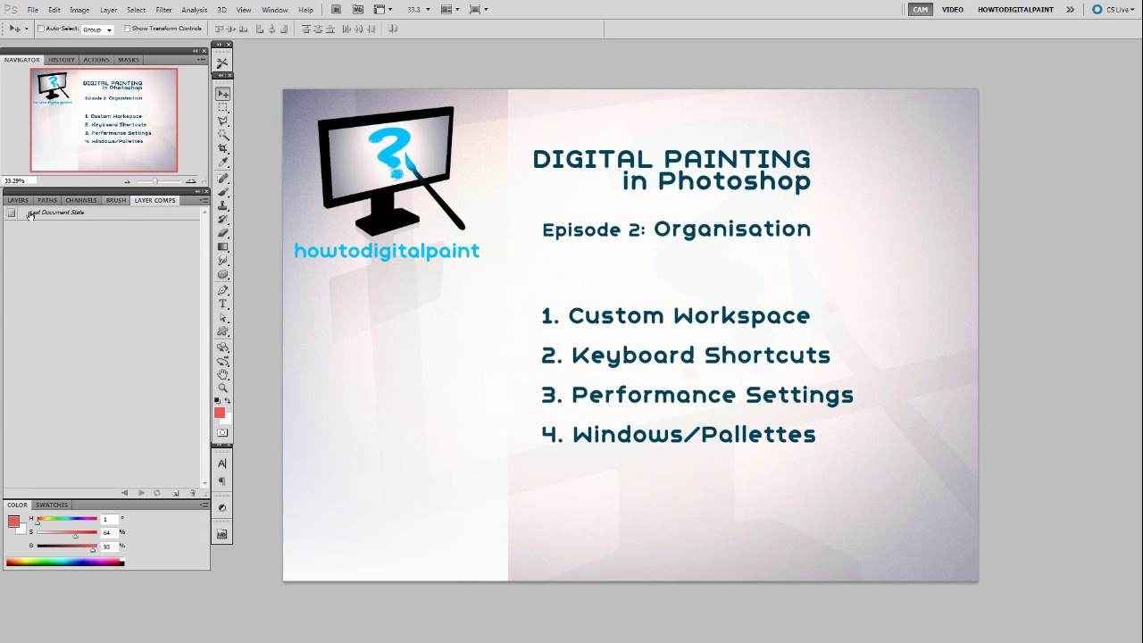
click(116, 198)
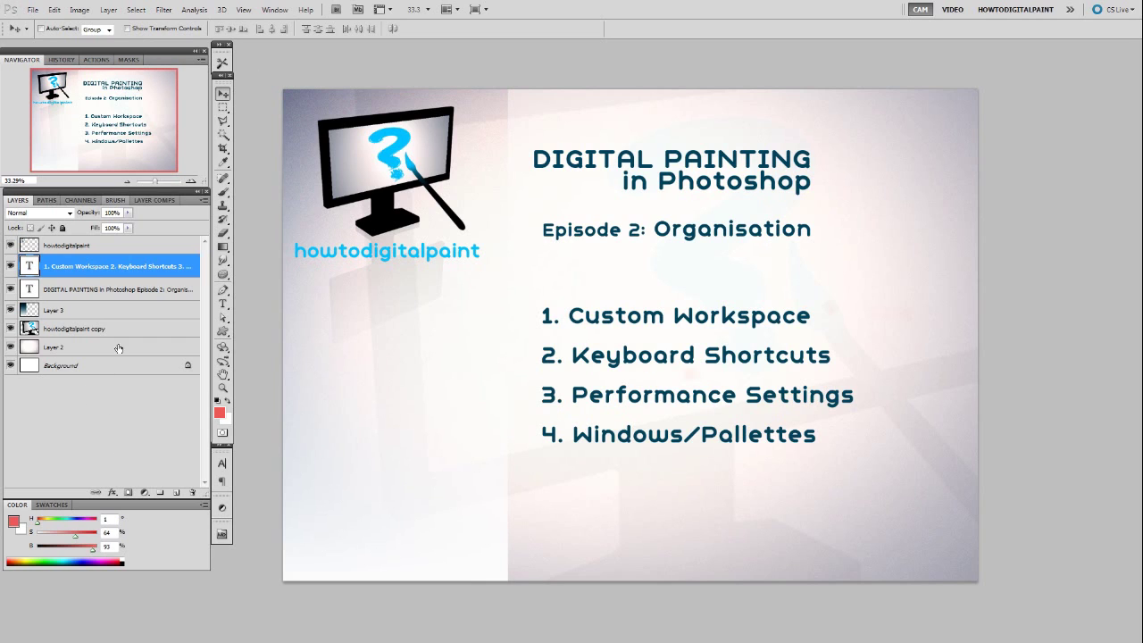
Step: Show the Info panel, then pull out and close the Histogram and Info panels
click(274, 10)
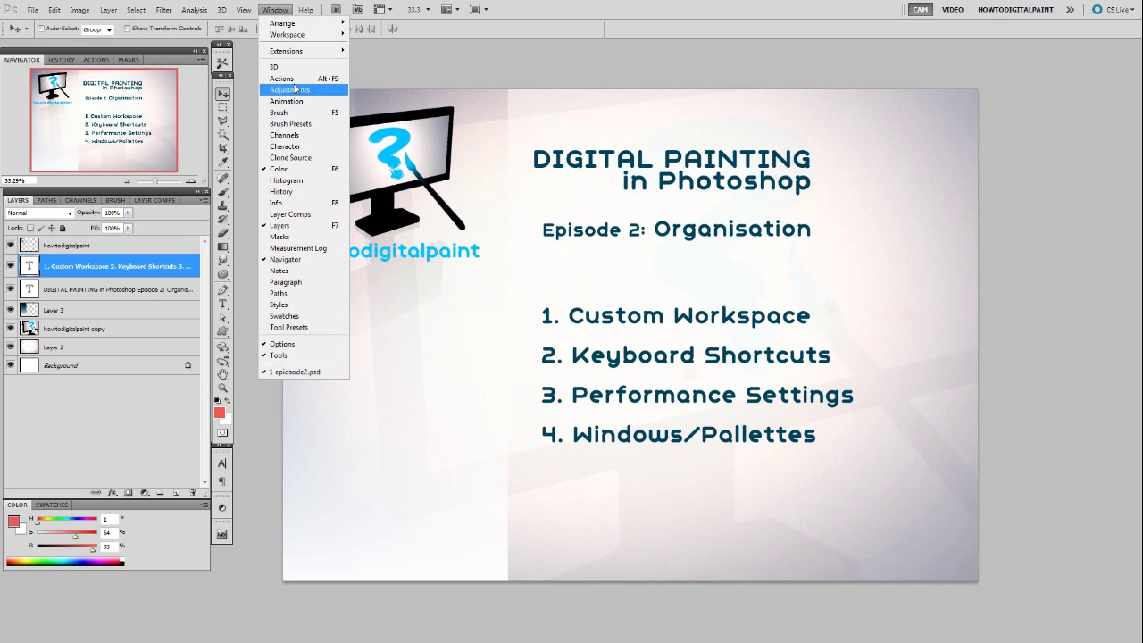
click(300, 204)
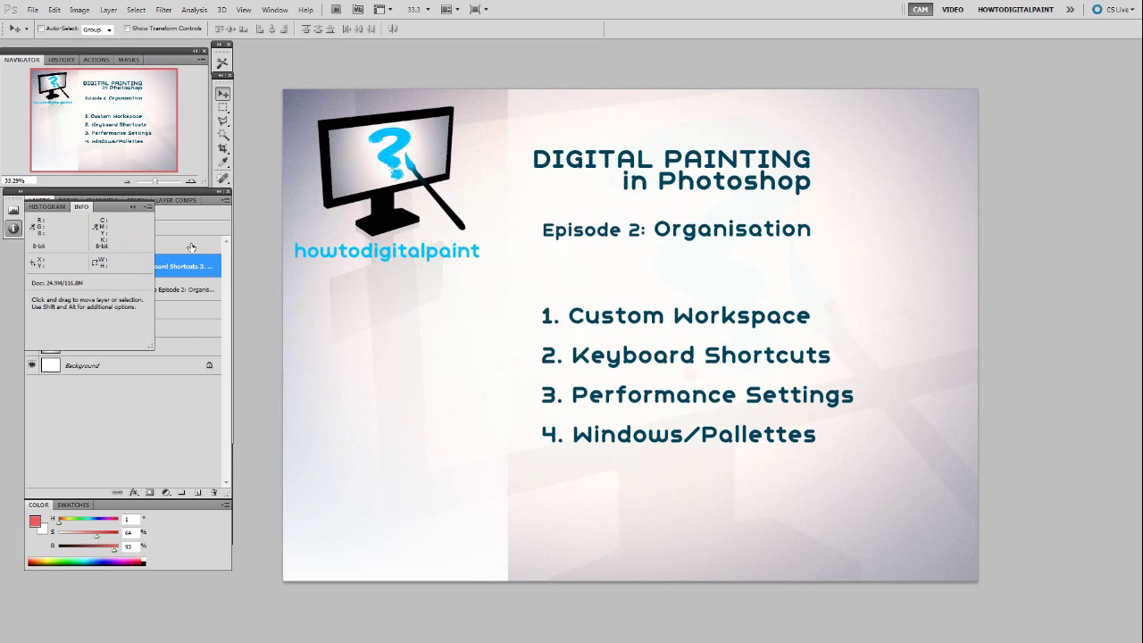
drag(61, 210, 289, 307)
click(409, 290)
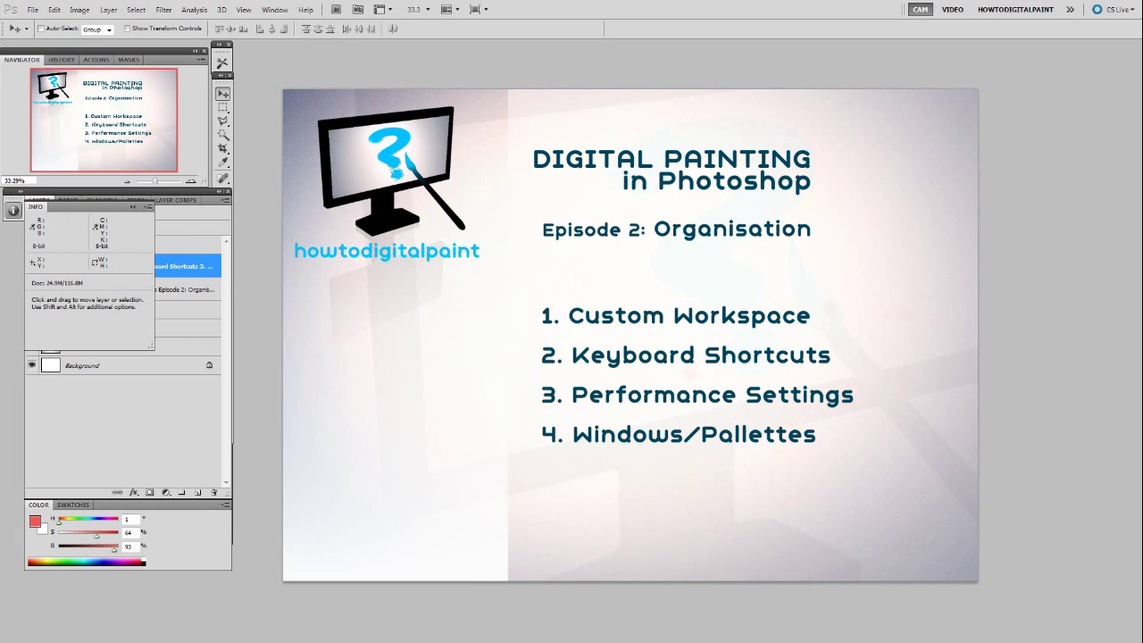
drag(13, 210, 352, 311)
click(357, 293)
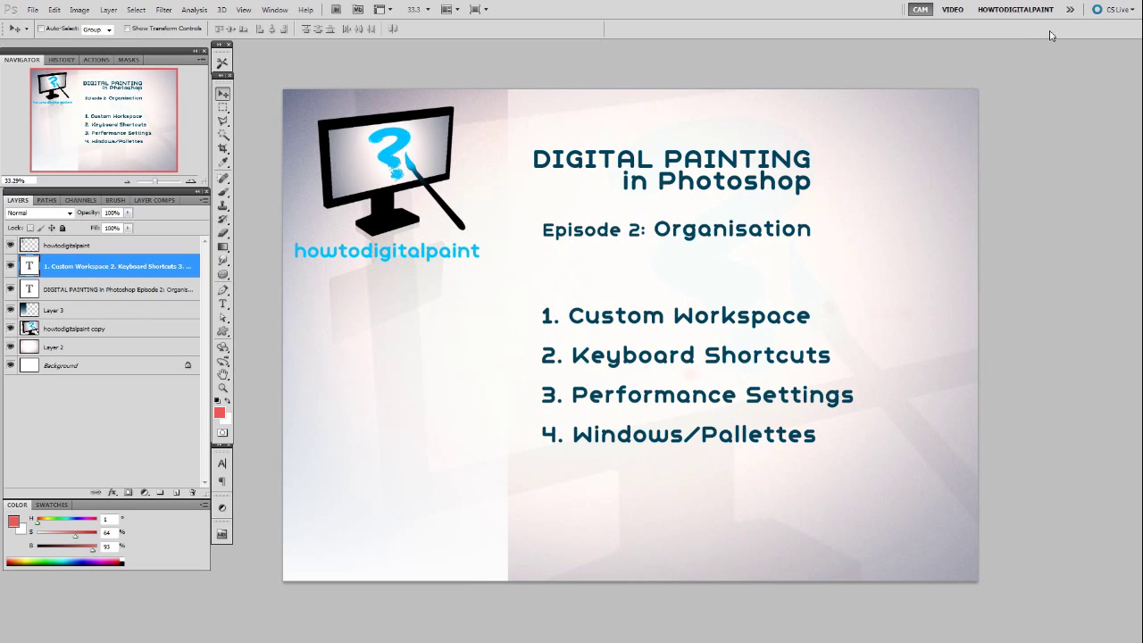
Step: Save a new workspace named cam2 including keyboard shortcuts and menus
click(1071, 10)
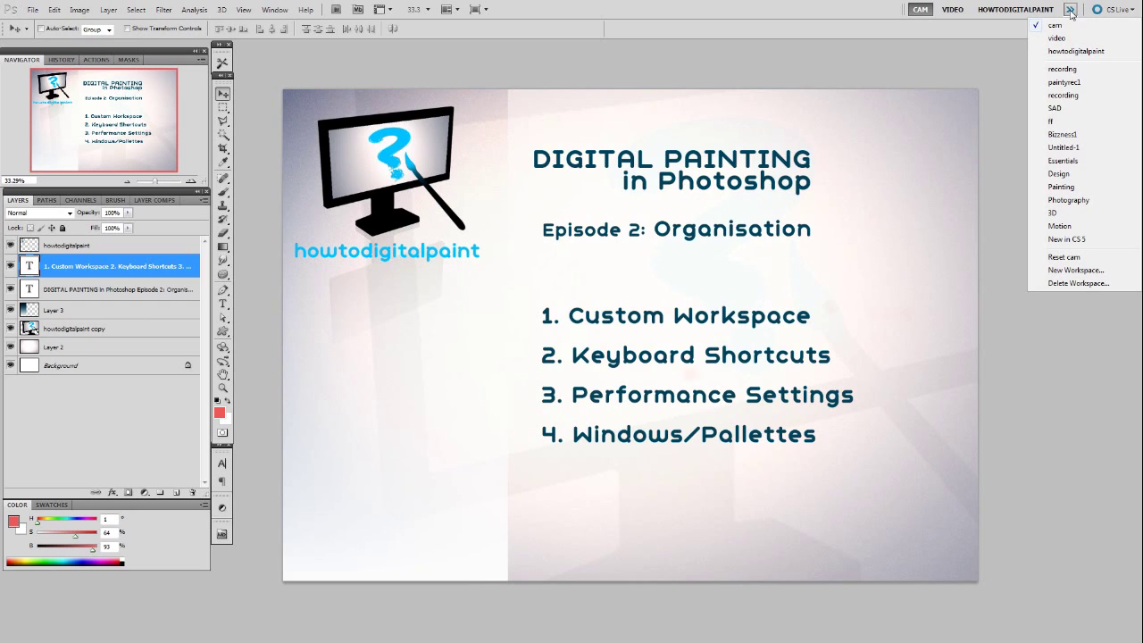
click(1075, 269)
text(cam2)
click(473, 246)
click(473, 258)
click(655, 197)
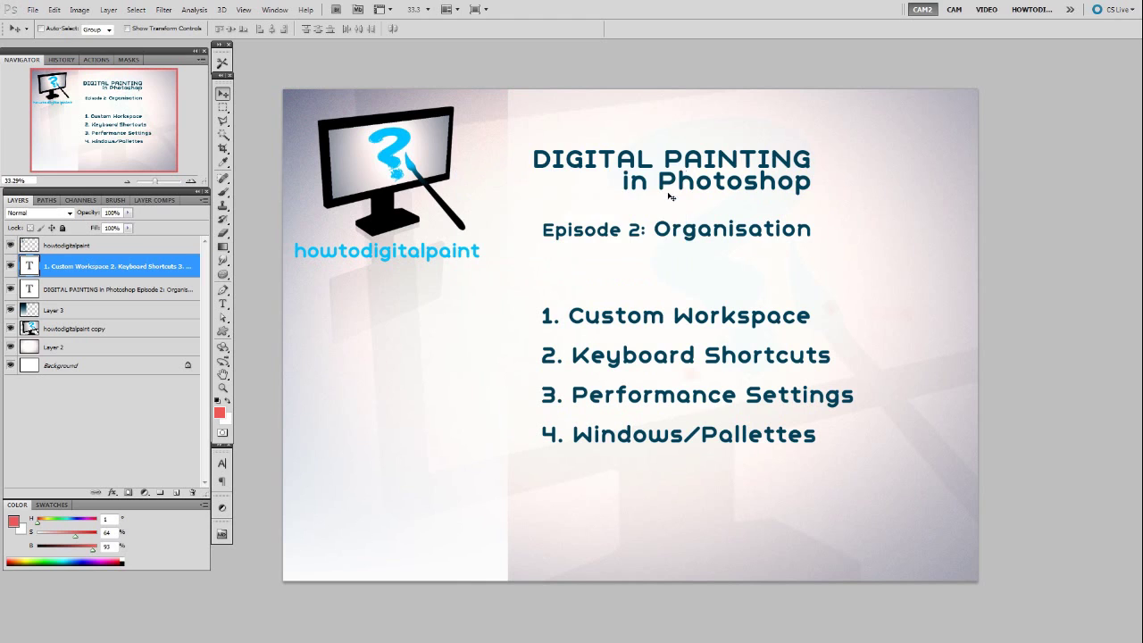
Step: Switch to the Painting workspace
click(1070, 9)
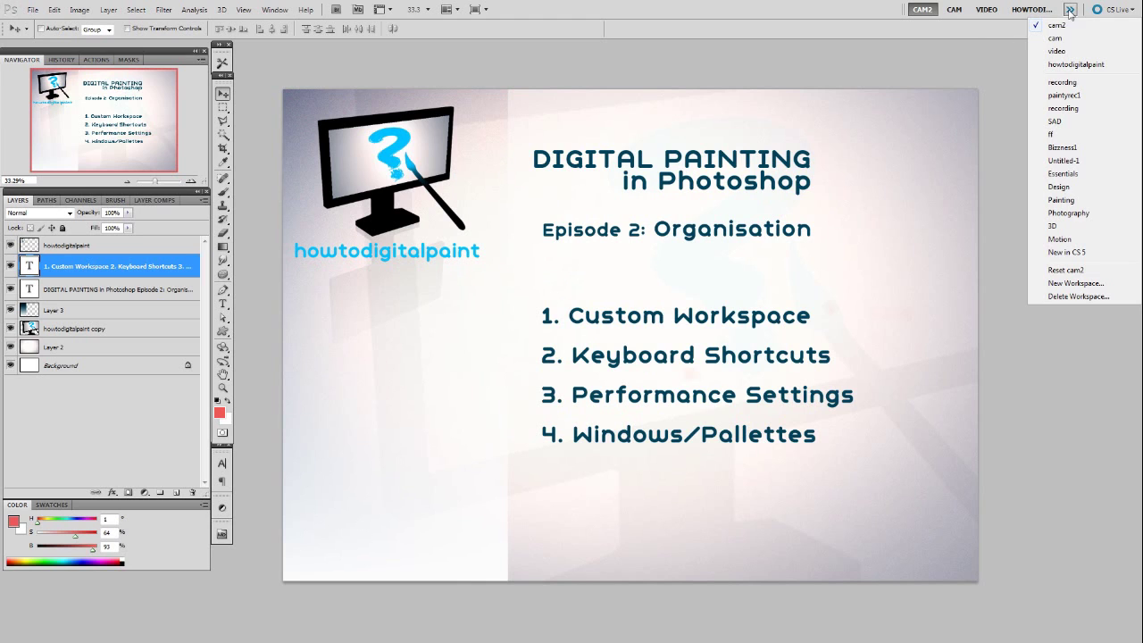
click(1063, 202)
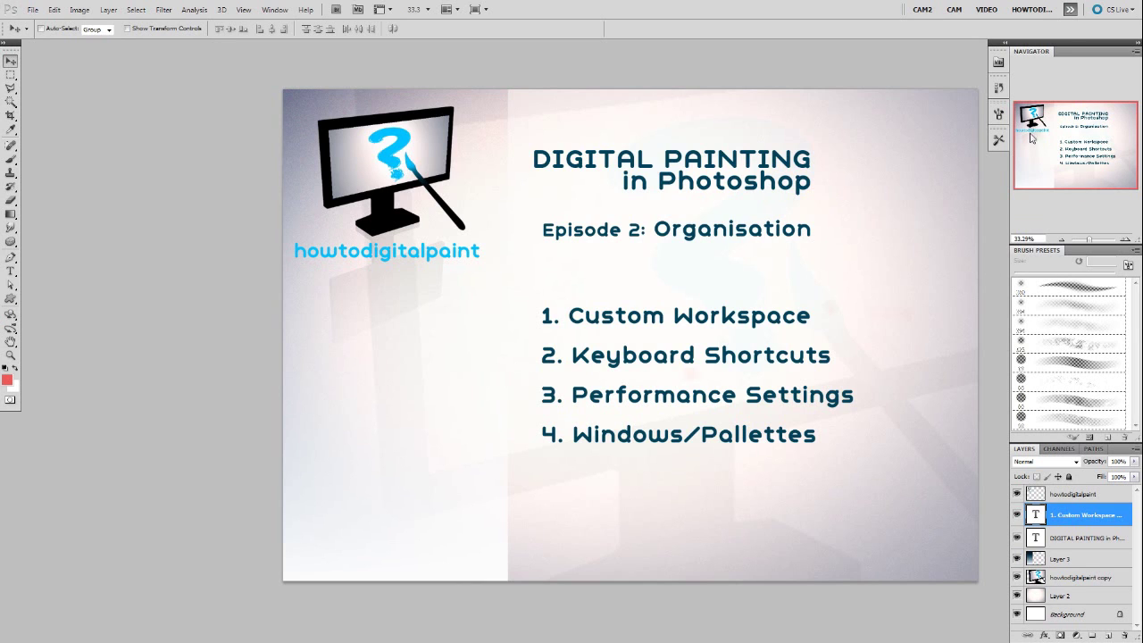
click(1069, 9)
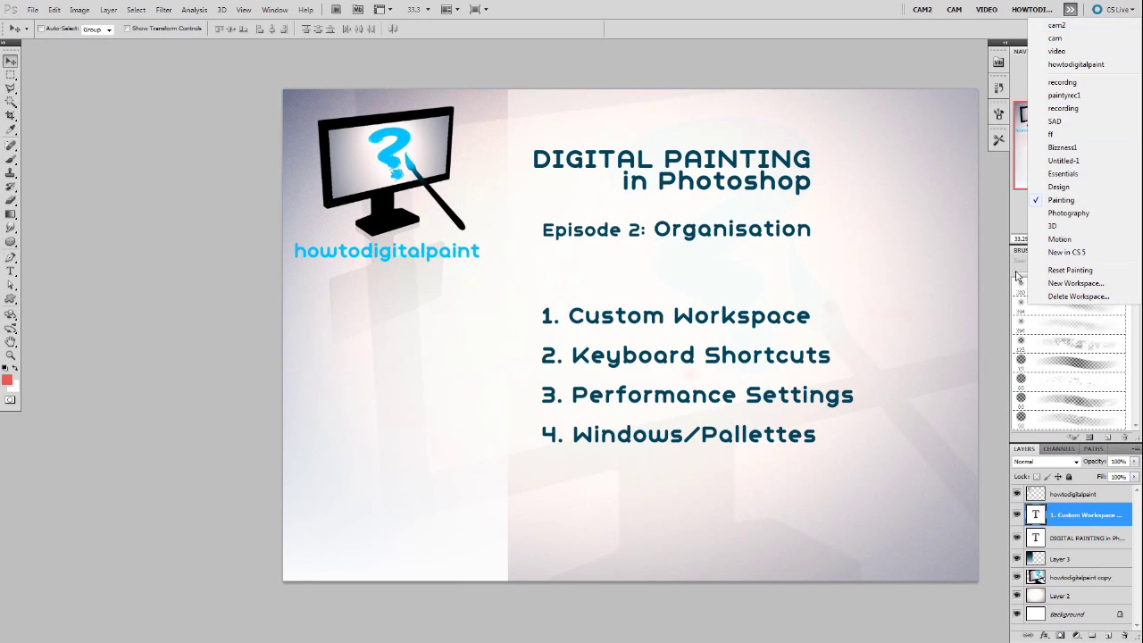
click(994, 404)
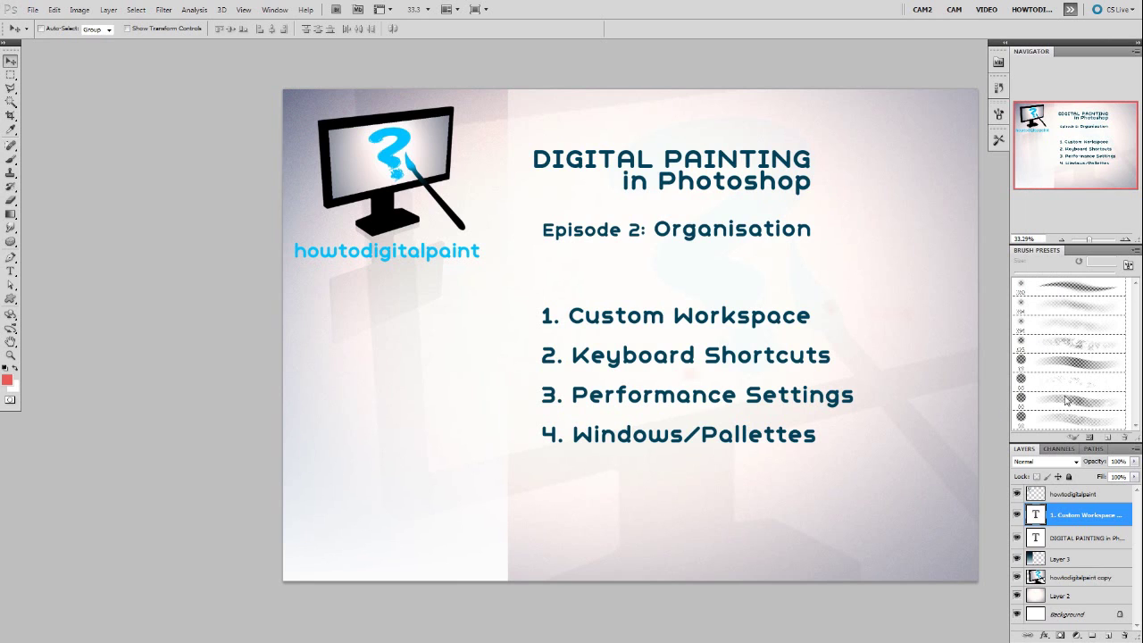
click(1069, 9)
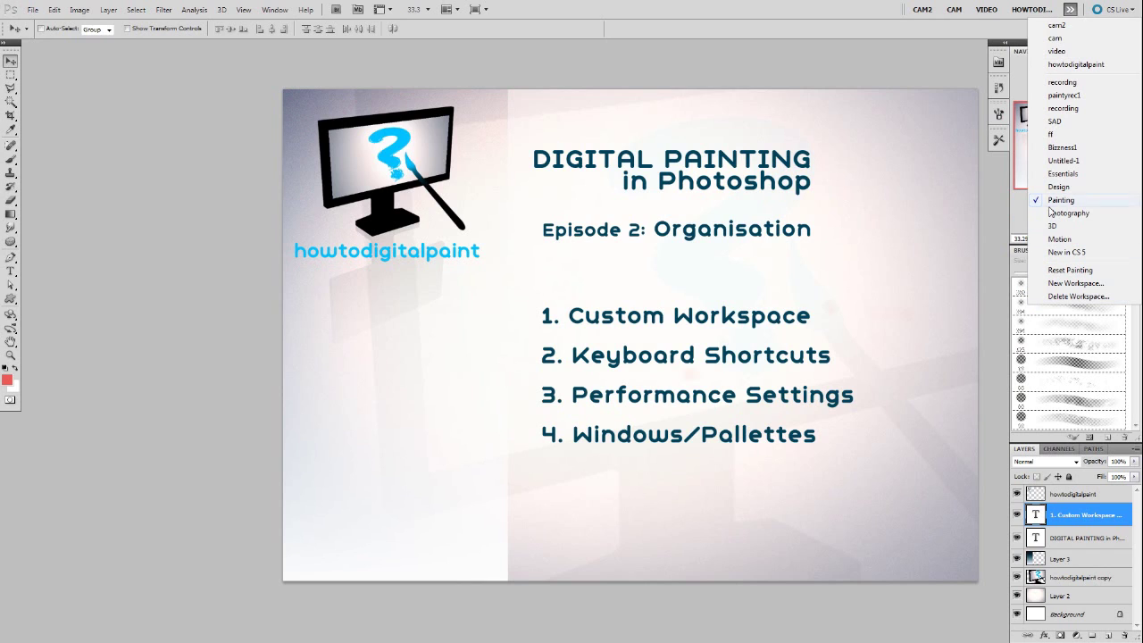
click(1005, 254)
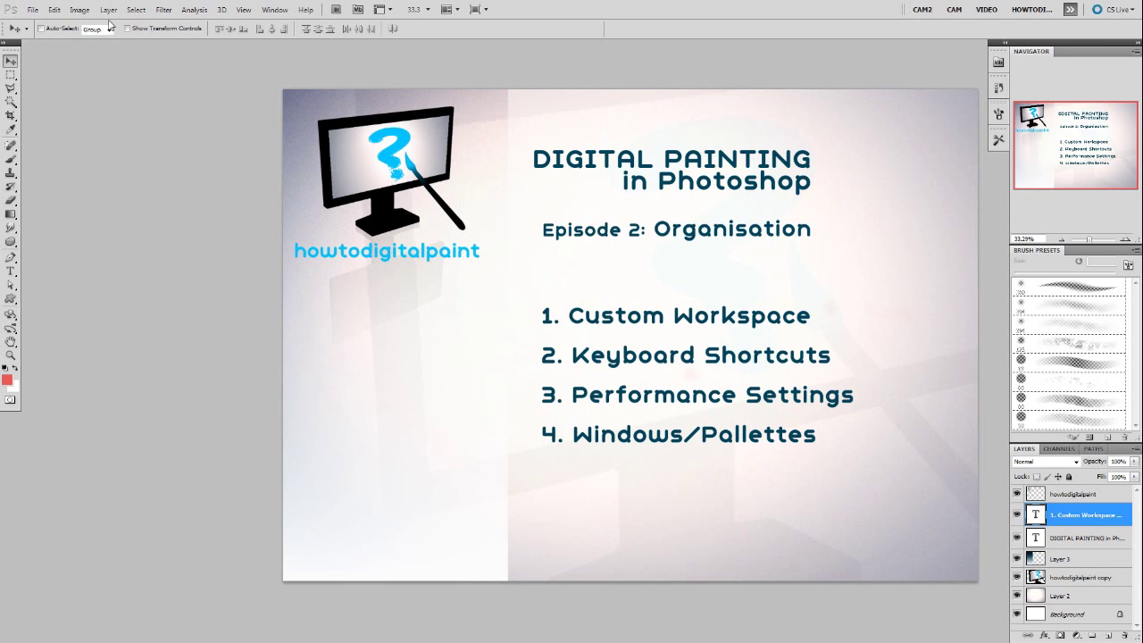
Step: Open Edit > Keyboard Shortcuts and scroll through the Tools shortcuts of Photoshop Defaults (modified)
click(34, 10)
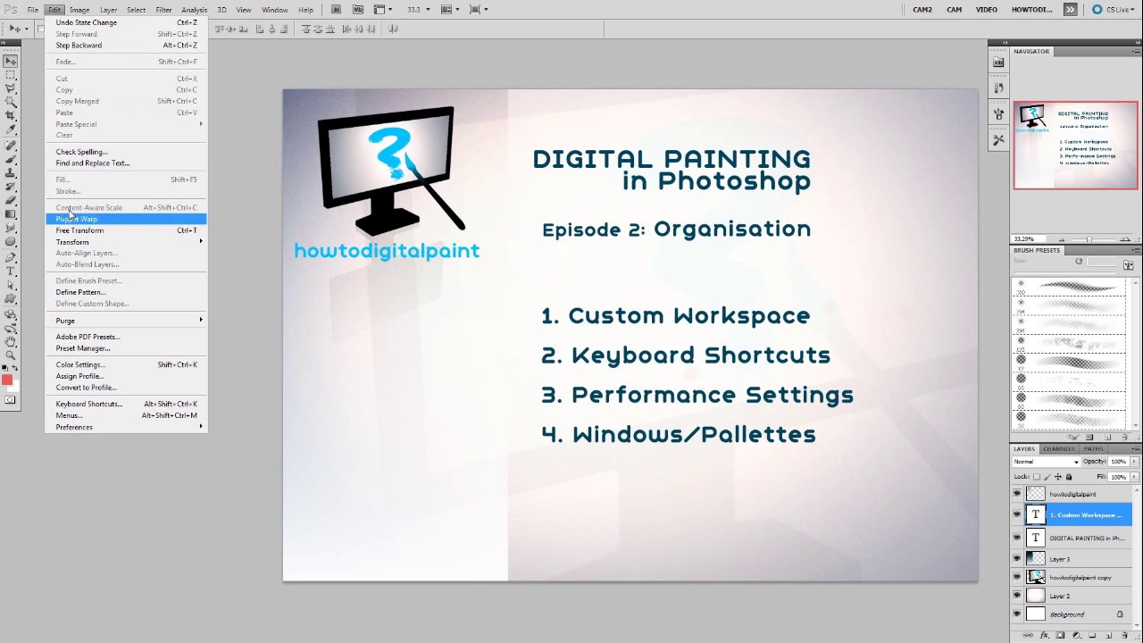
click(90, 404)
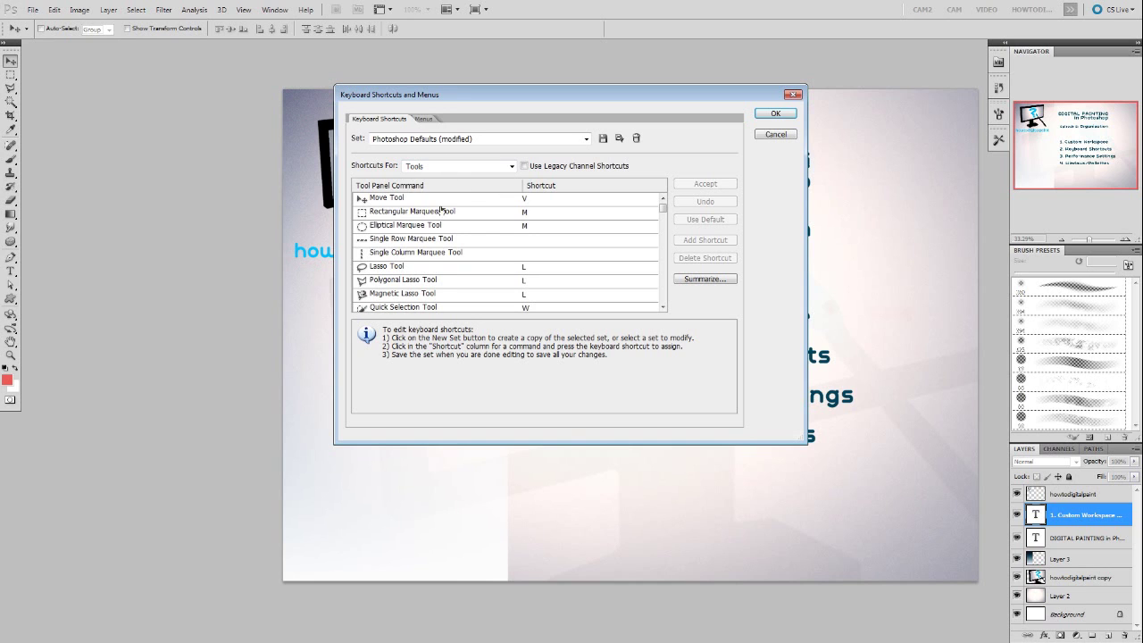
scroll(652, 214, down, 1)
scroll(652, 215, up, 1)
mouse_move(663, 212)
mouse_down()
mouse_move(663, 236)
mouse_move(662, 227)
mouse_up()
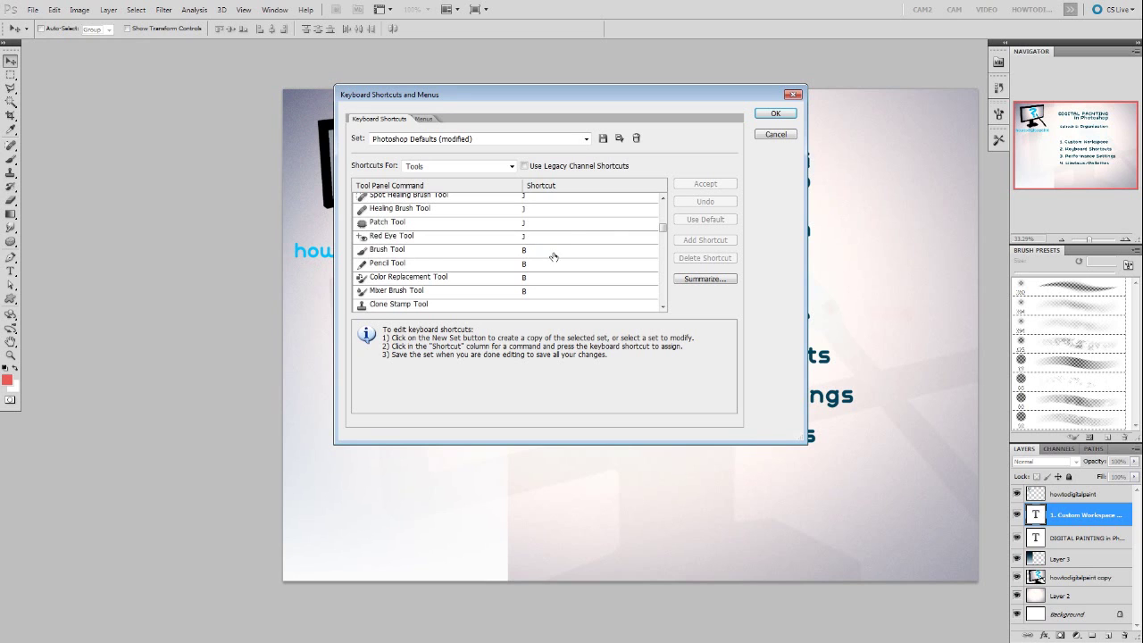
drag(664, 228, 663, 249)
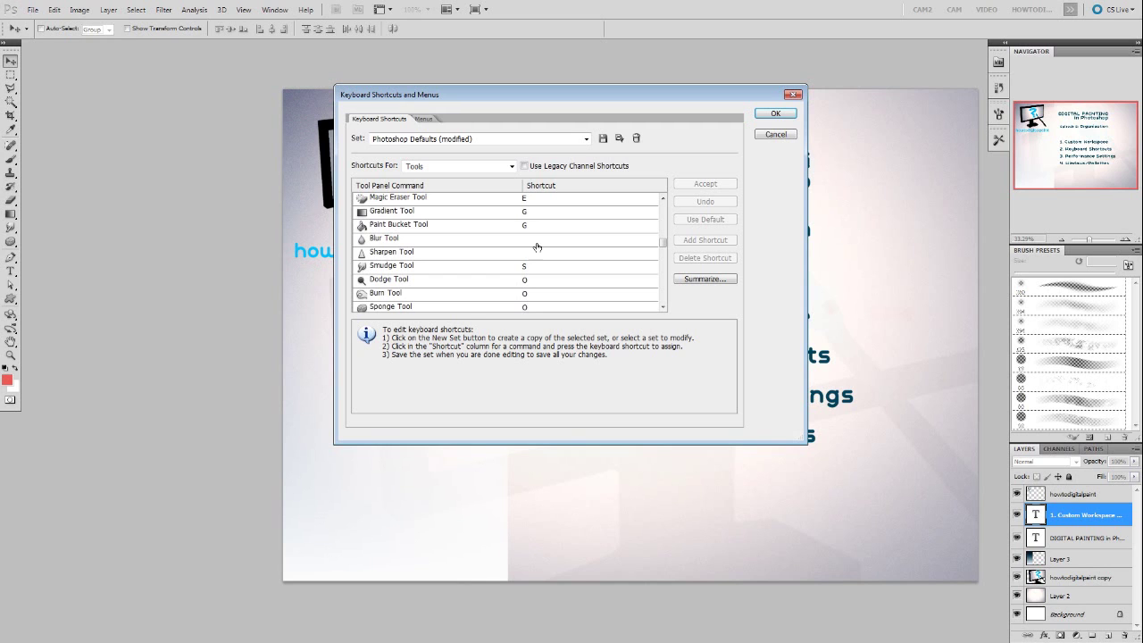
drag(665, 250, 668, 213)
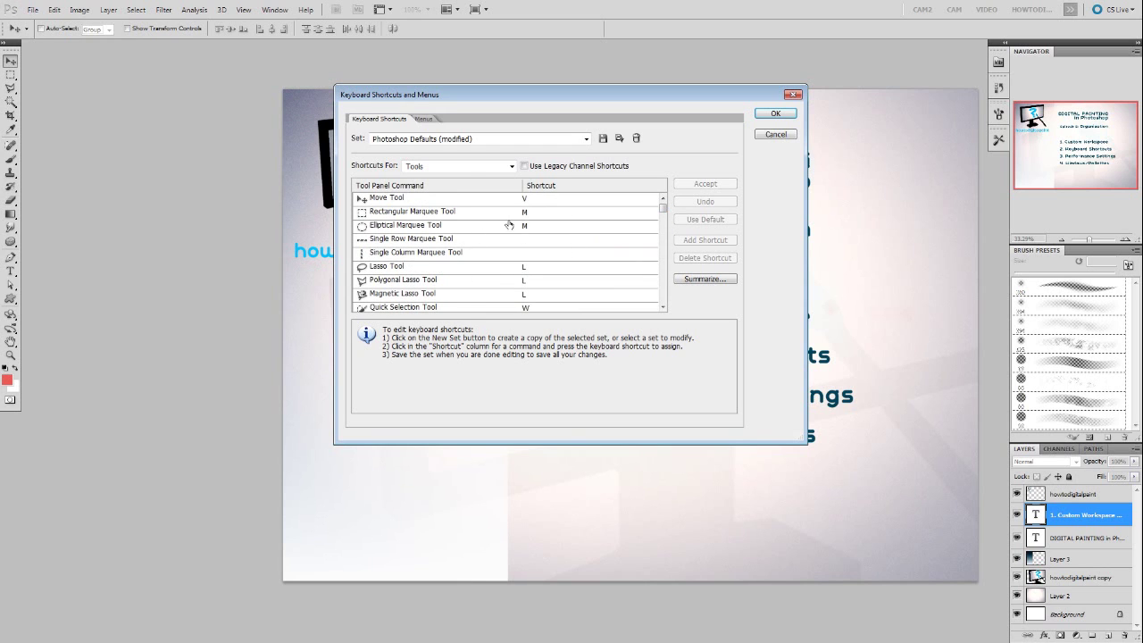
click(512, 167)
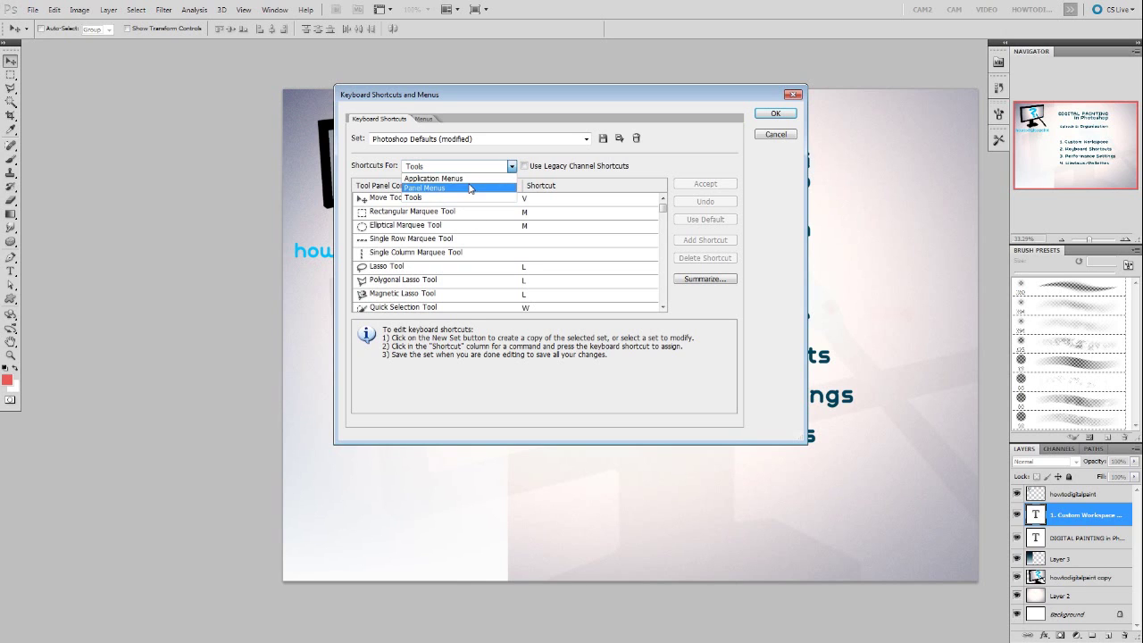
Step: Under Application Menus, assign F1 and F2 to Flip Canvas Horizontal and Flip Canvas Vertical
click(512, 168)
click(512, 168)
click(464, 179)
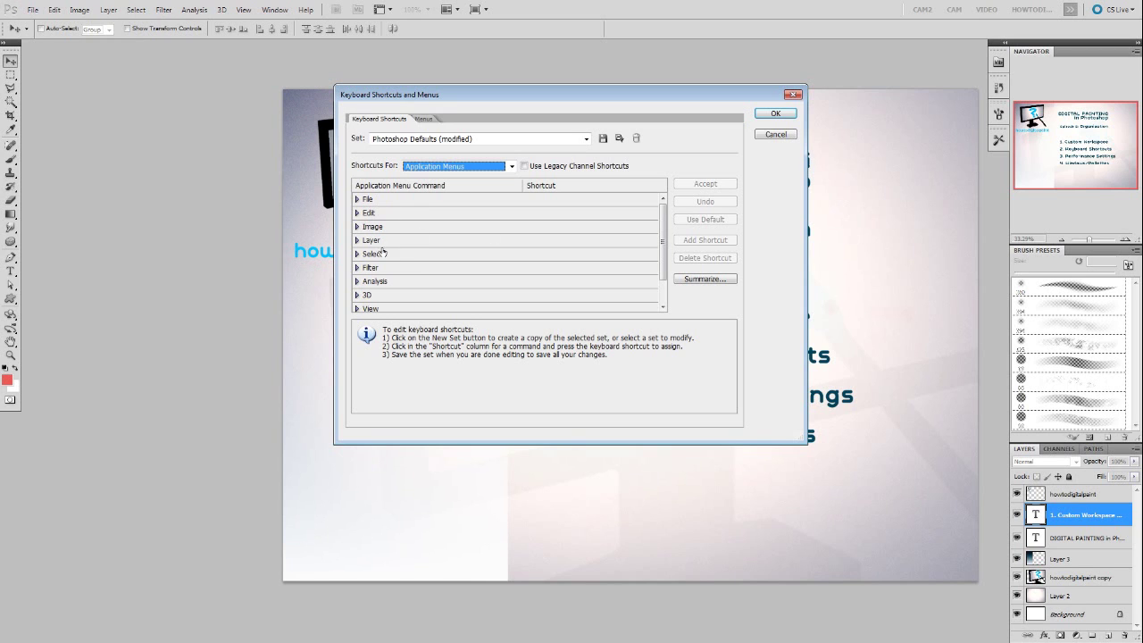
click(357, 227)
drag(663, 209, 664, 272)
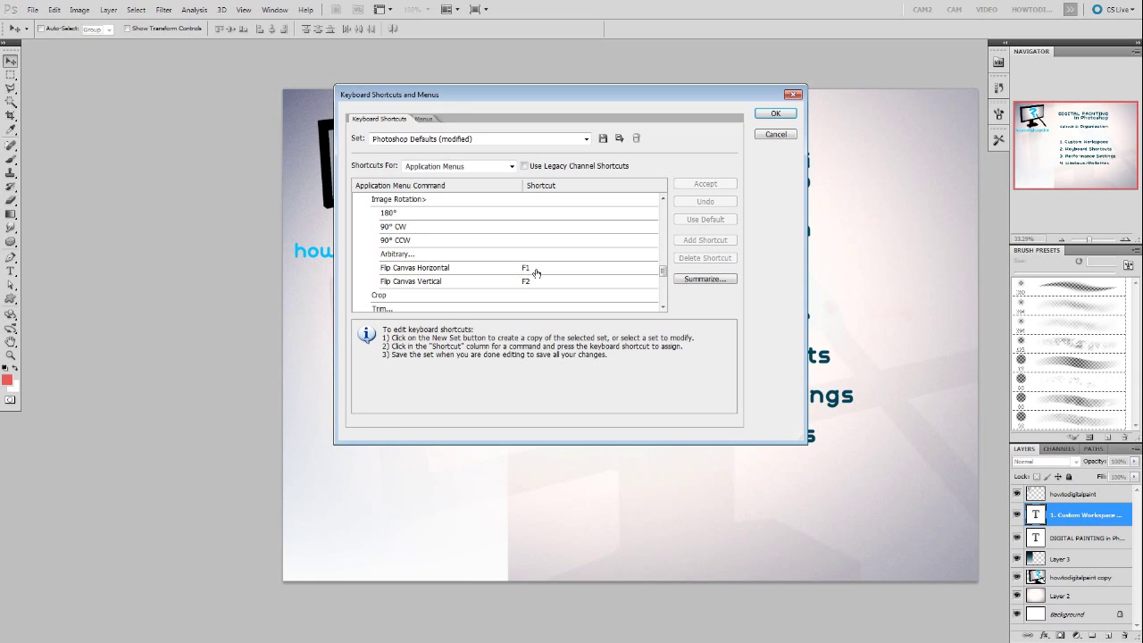
drag(662, 272, 663, 204)
click(357, 227)
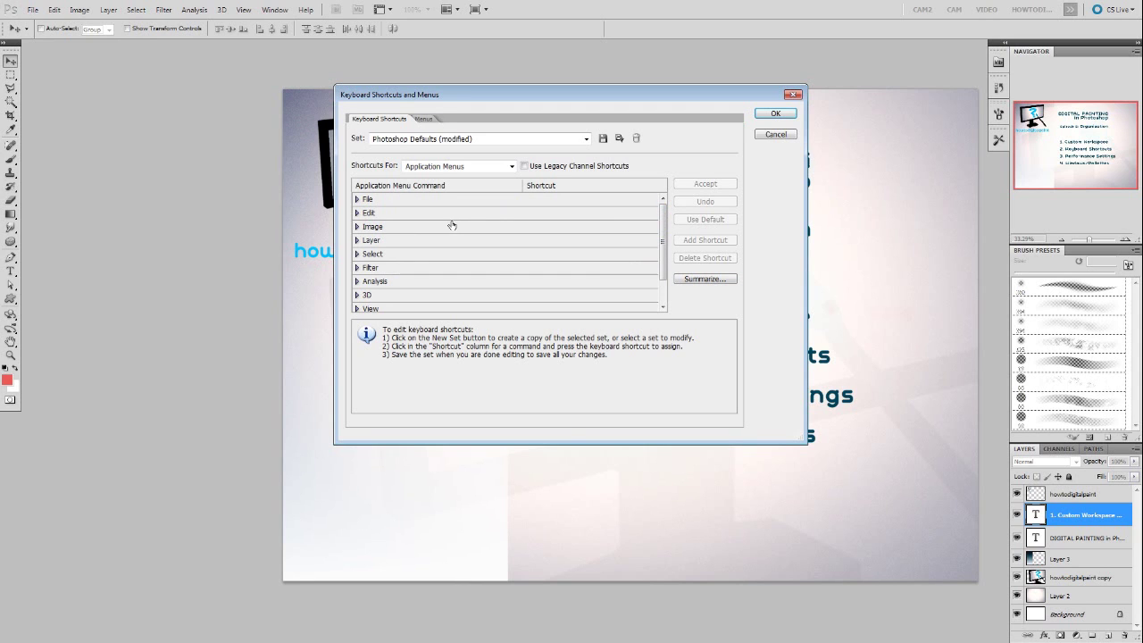
Step: Cancel saving the shortcut set to a file and accept the changes with OK
click(603, 139)
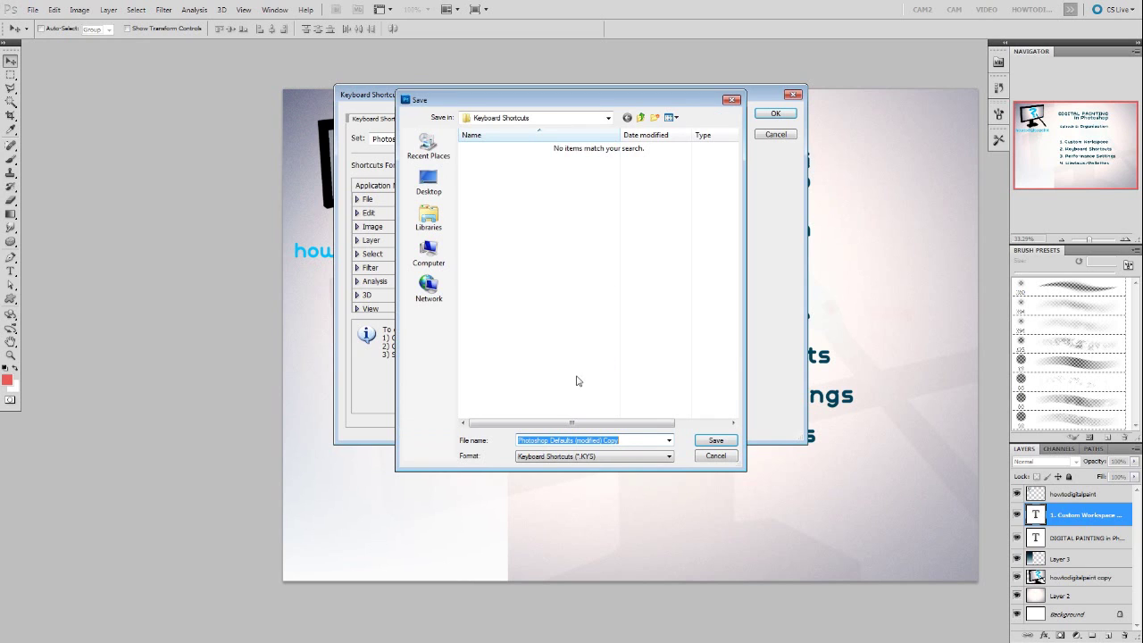
click(712, 457)
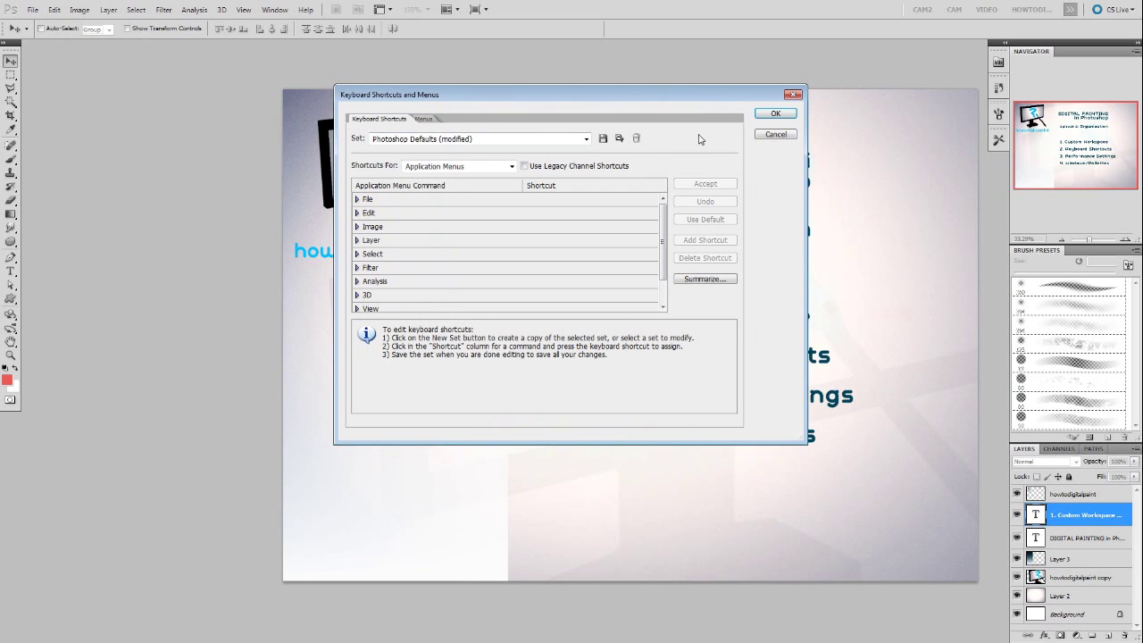
click(772, 114)
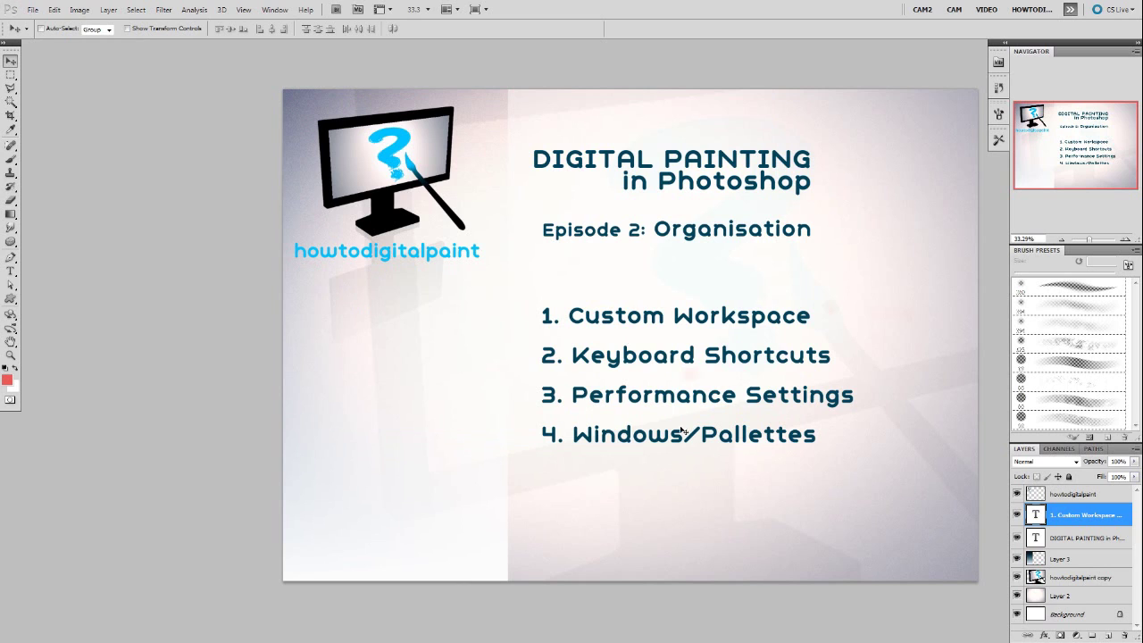
Step: Check Performance preferences (2076 MB, 20 history states, cache level 4, OpenGL) and confirm them
click(275, 10)
mouse_move(64, 15)
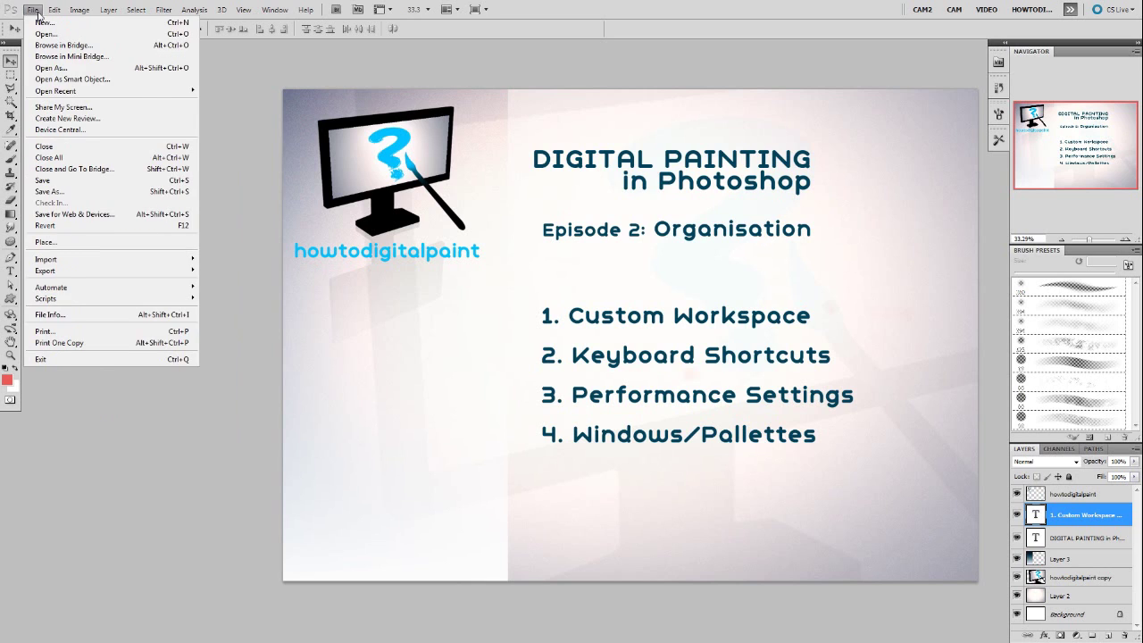
mouse_move(114, 427)
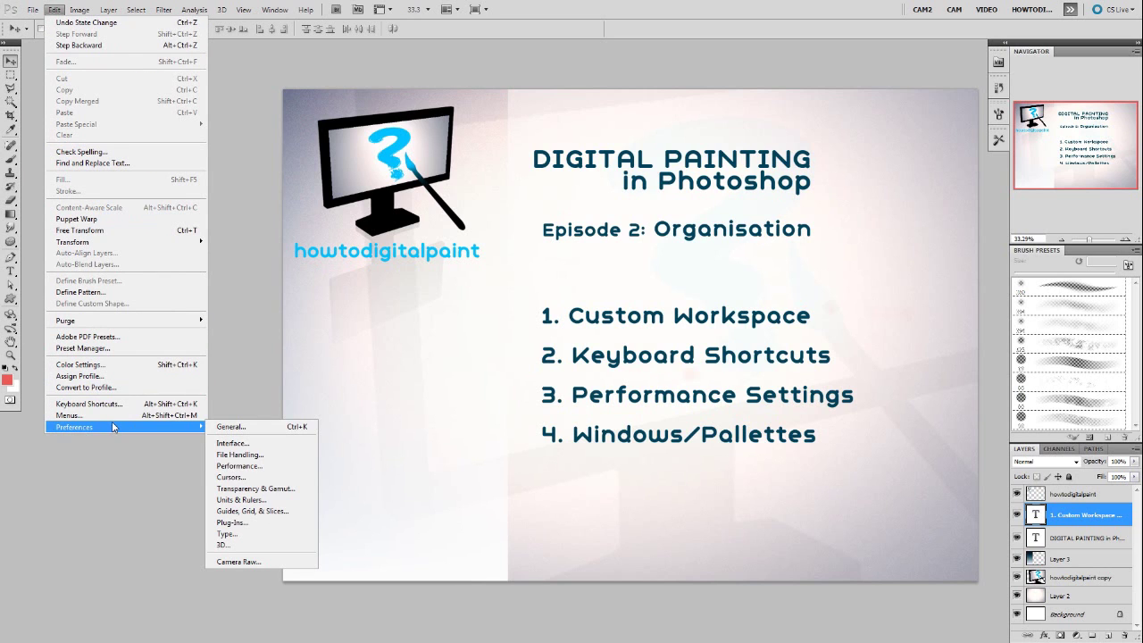
click(239, 466)
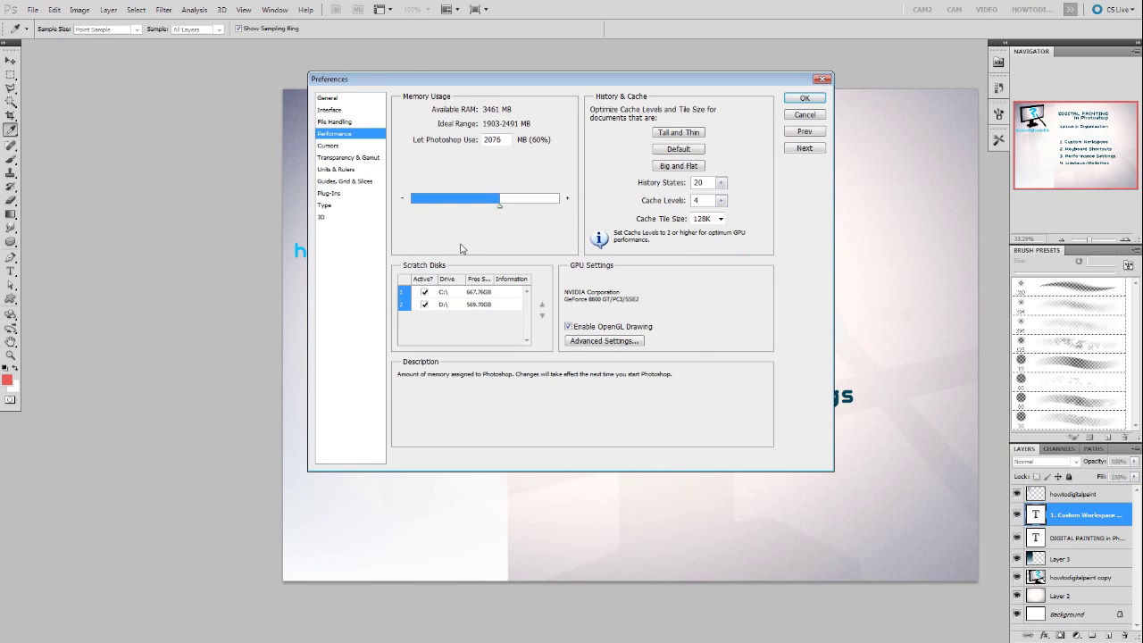
mouse_move(454, 260)
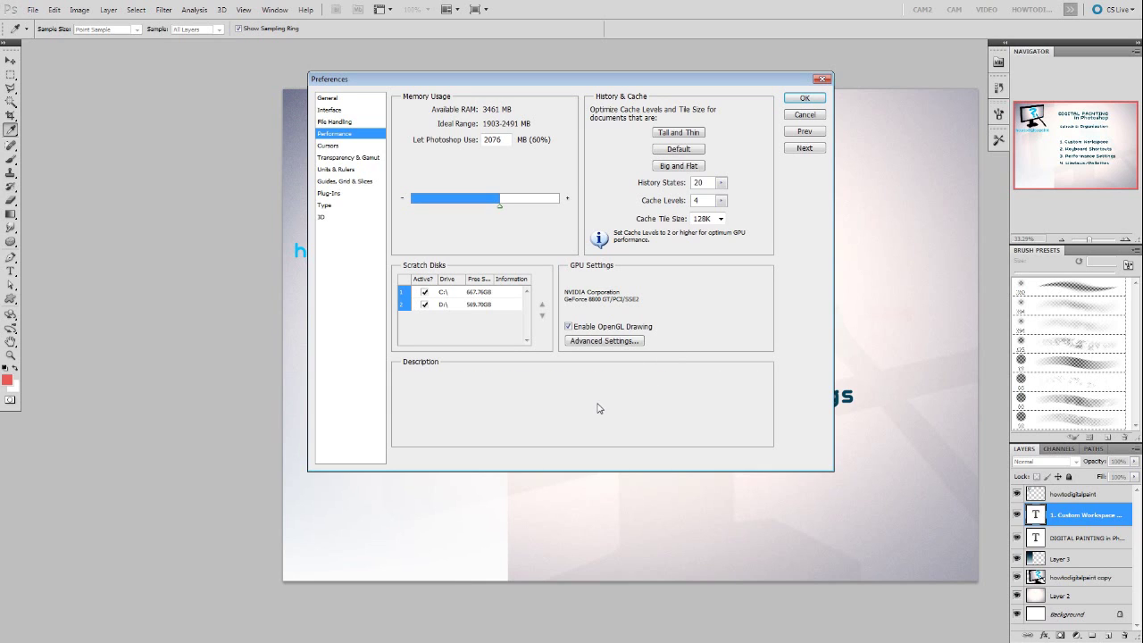
click(592, 342)
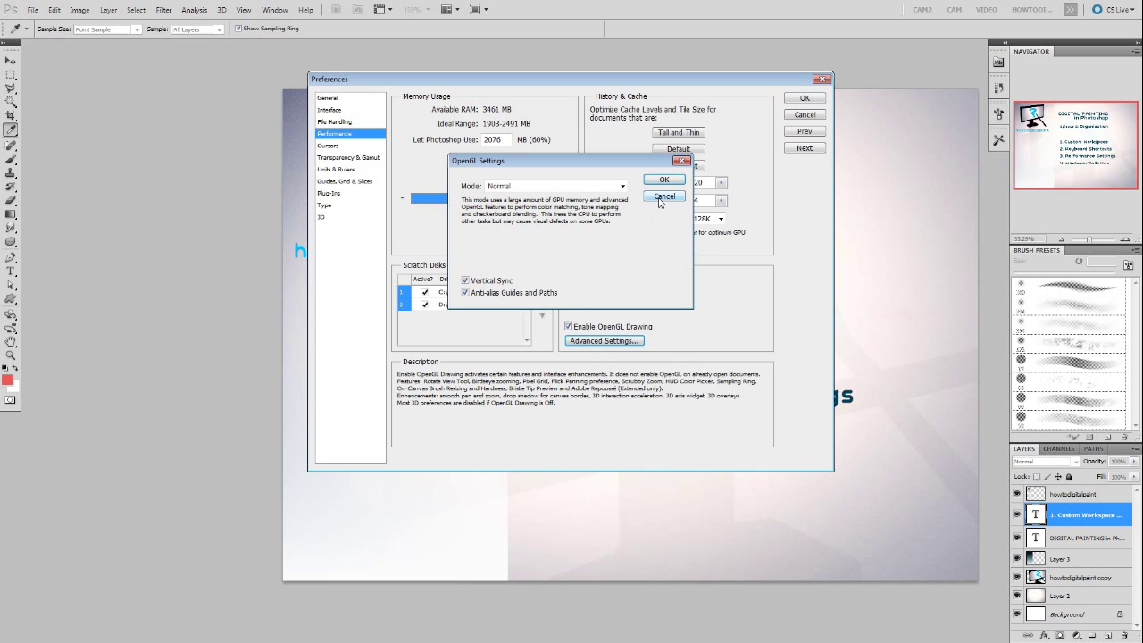
click(663, 200)
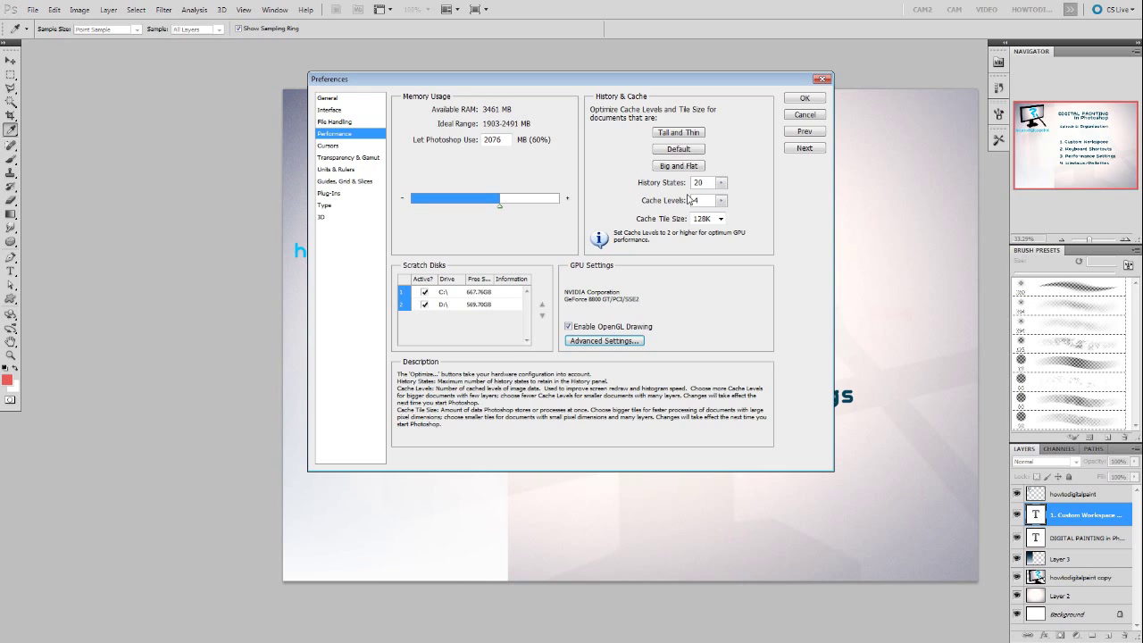
click(803, 99)
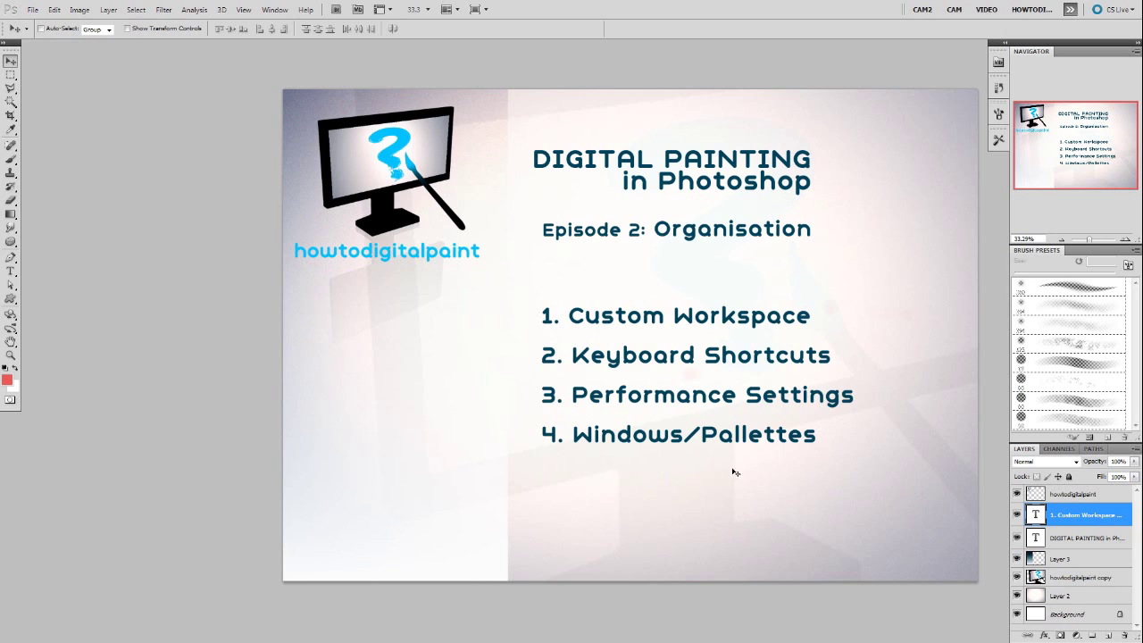
Step: Float the Brush Presets panel, check the Brush panel, then close Brush Presets
mouse_move(1038, 253)
mouse_down()
mouse_move(925, 246)
mouse_move(760, 197)
mouse_move(919, 181)
mouse_up()
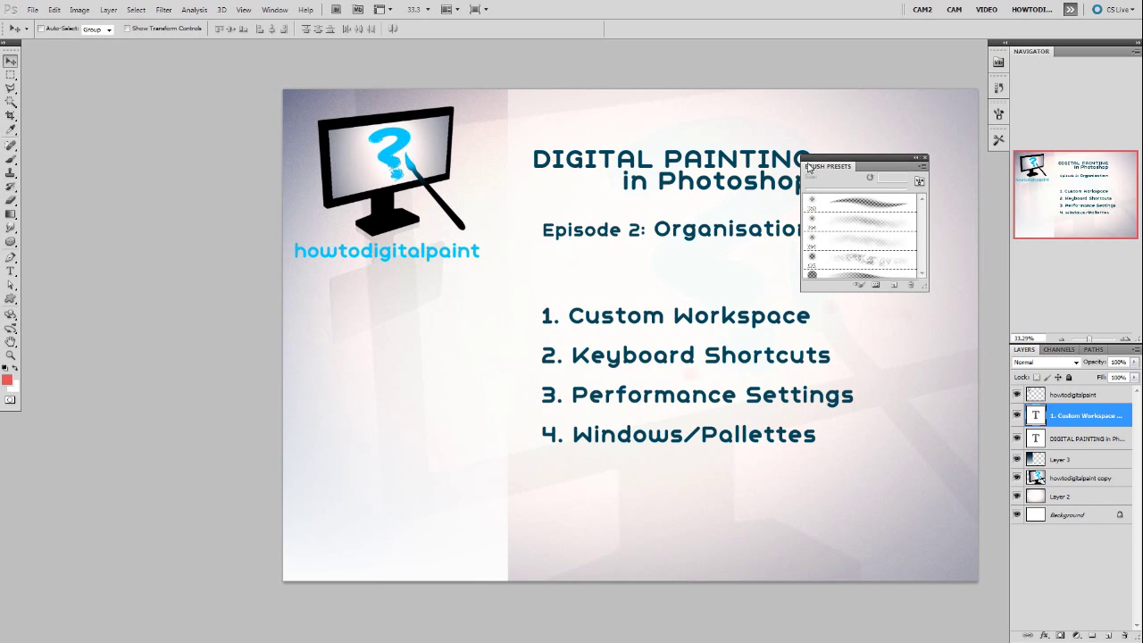
click(923, 168)
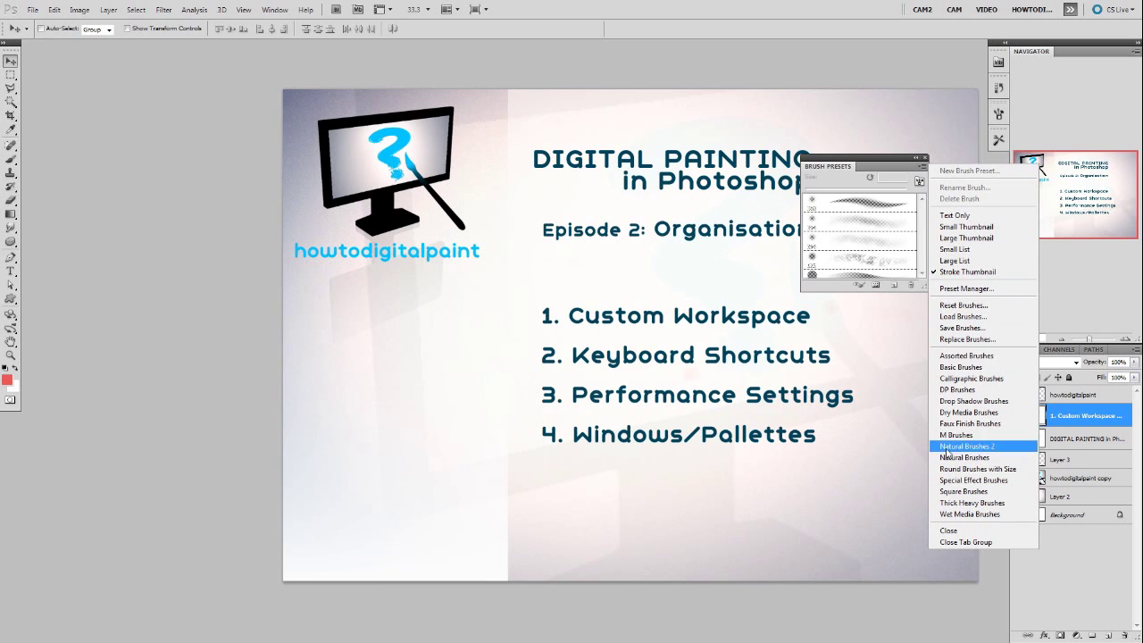
click(923, 169)
click(998, 114)
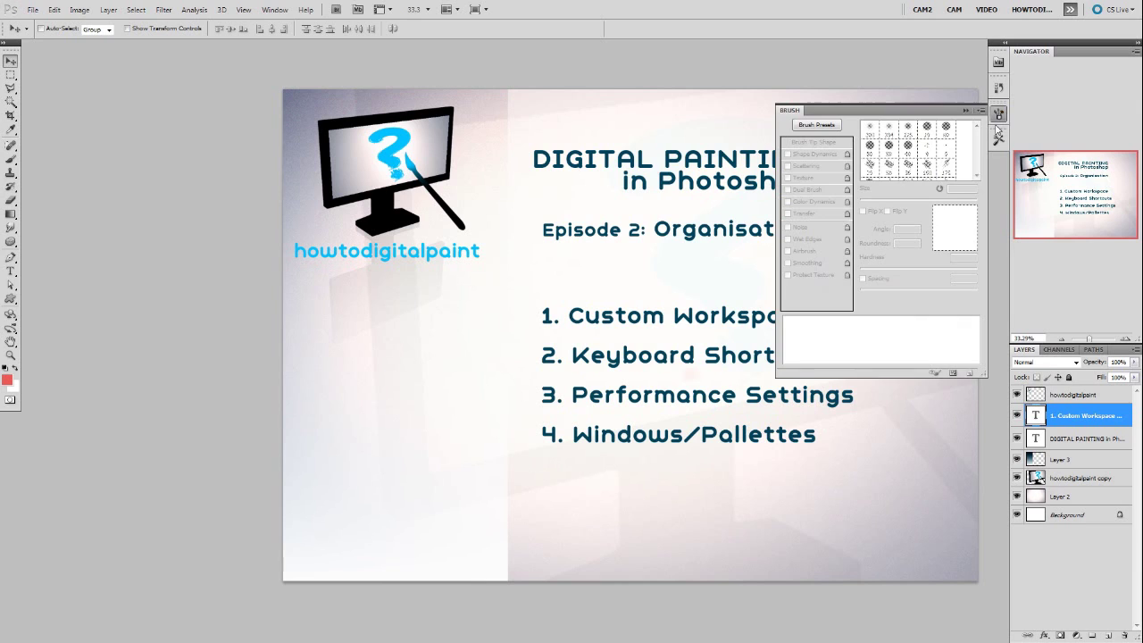
click(981, 113)
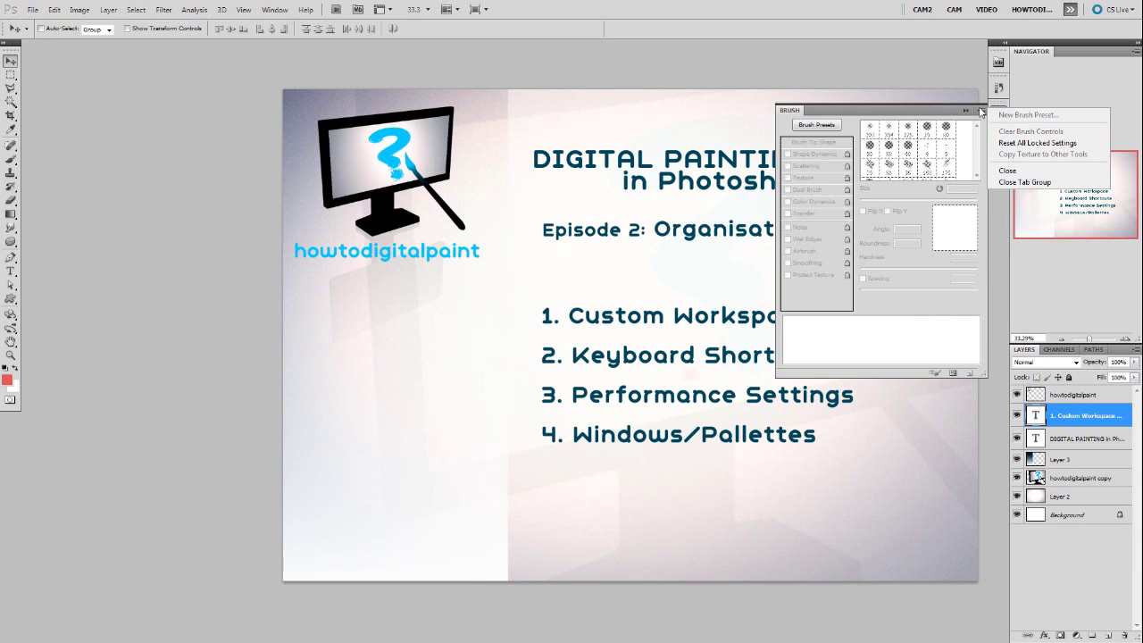
click(980, 113)
click(981, 113)
click(968, 111)
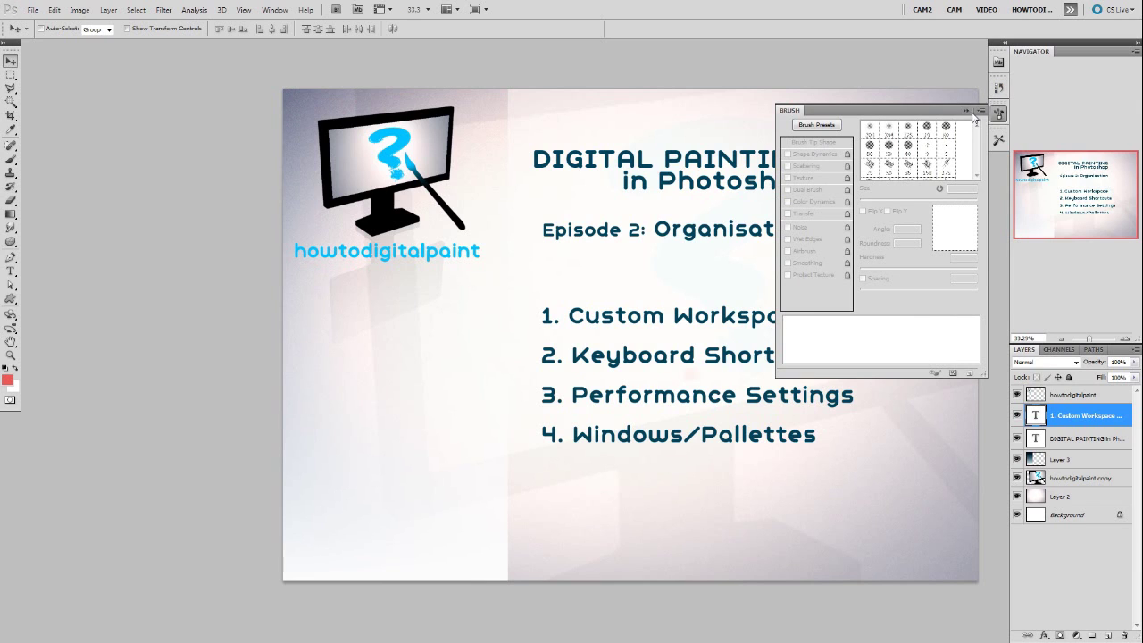
click(966, 111)
click(925, 158)
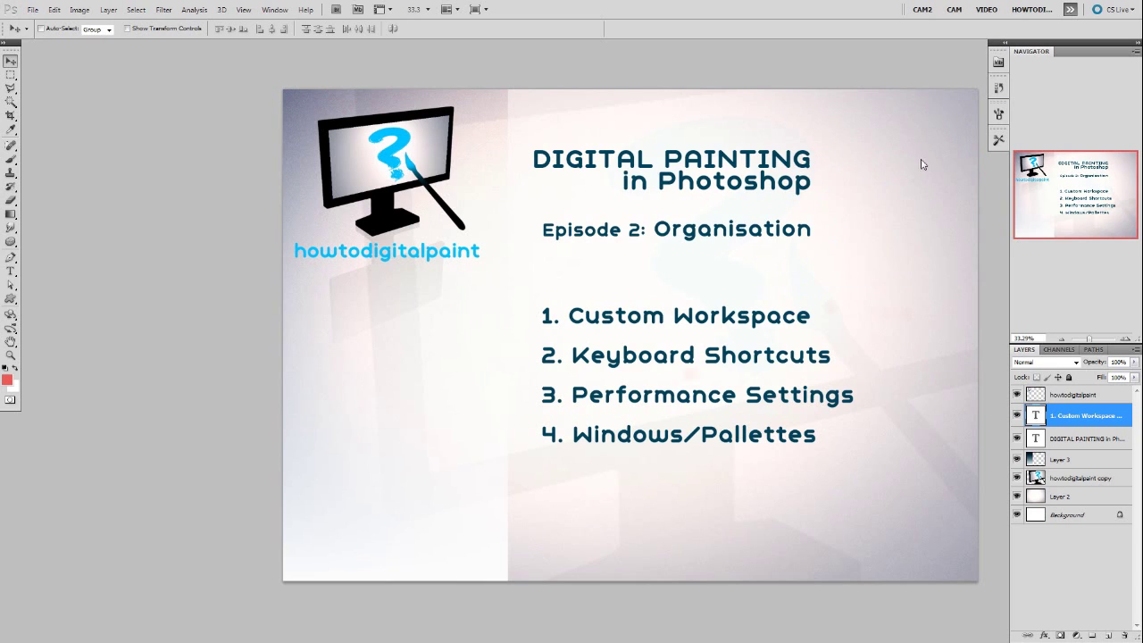
Step: Dock another collapsed panel and cycle through the Layers, Channels and Paths tabs
click(994, 165)
click(1058, 349)
click(1092, 349)
click(1023, 347)
click(1092, 349)
click(1058, 349)
click(1023, 350)
key(alt+Tab)
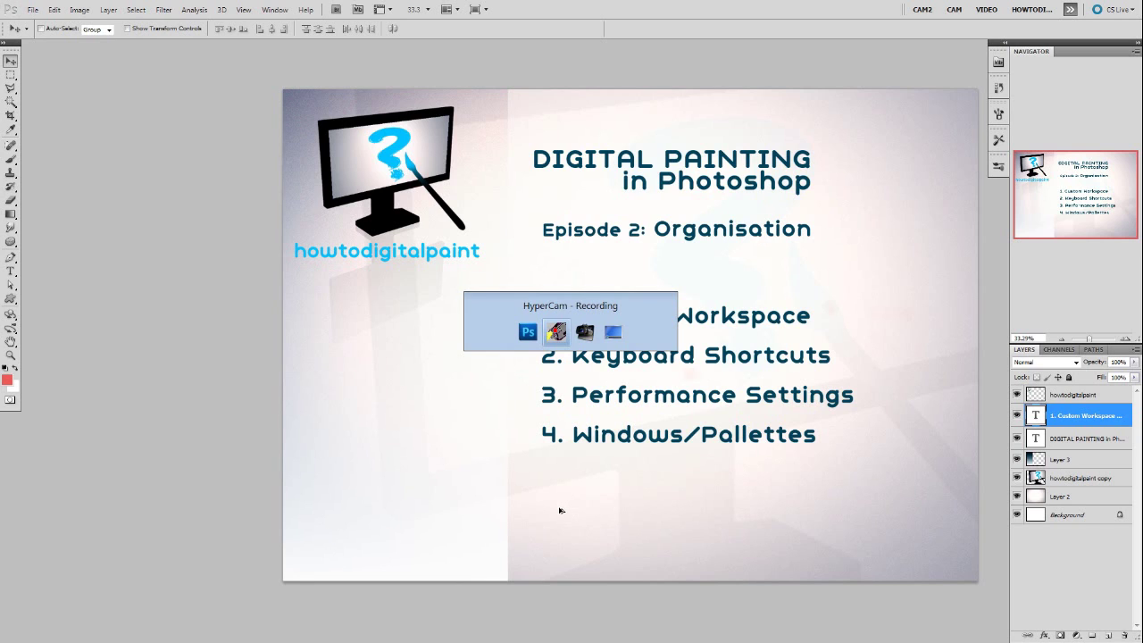
key(alt+Tab)
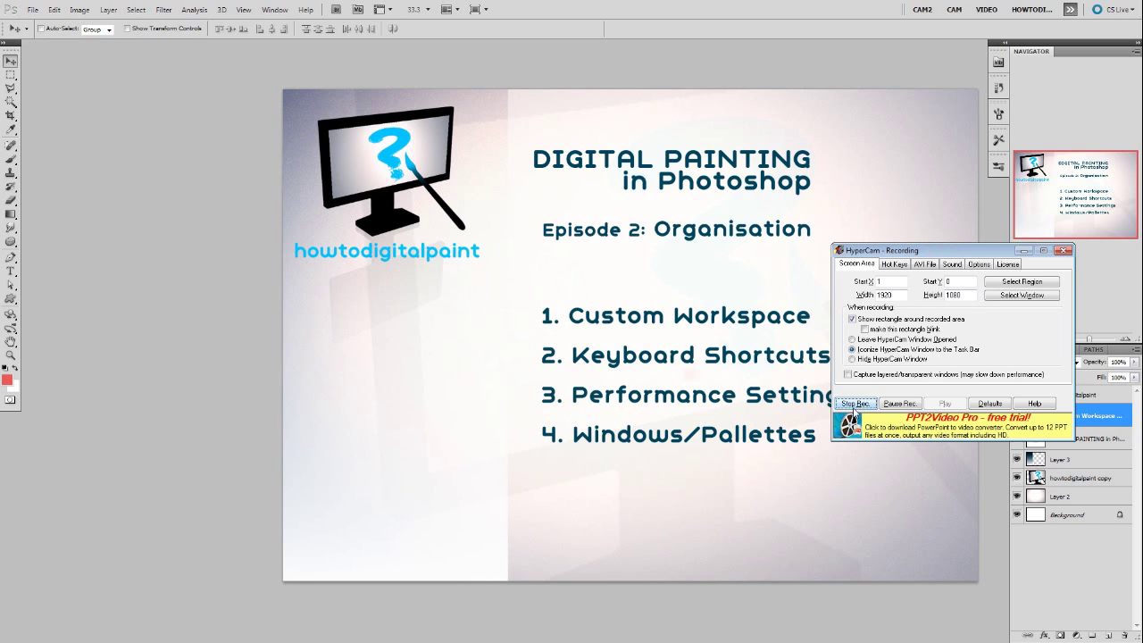